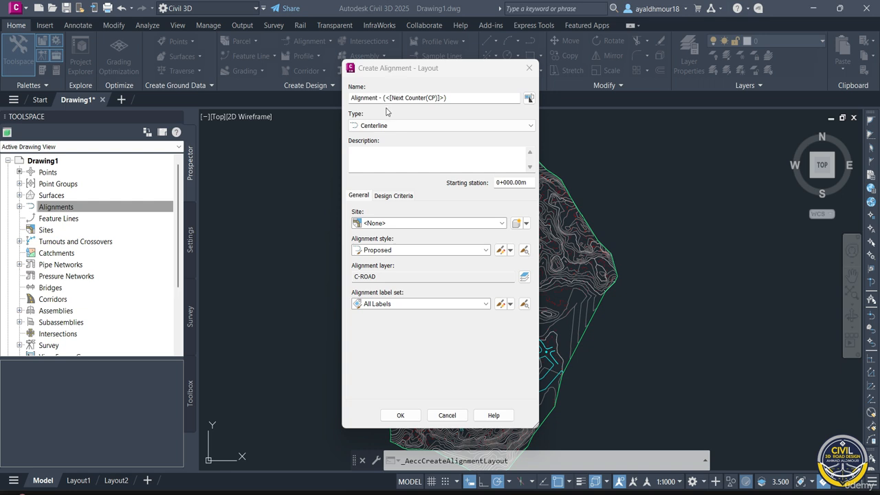
# Step: Name the new alignment Main Road and set its type to Centerline
pyautogui.click(453, 98)
pyautogui.moveTo(453, 98); pyautogui.dragTo(318, 85)
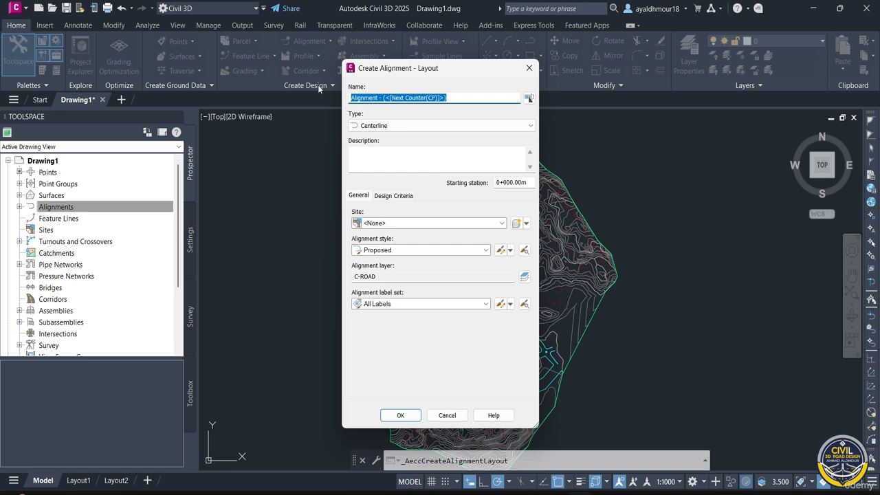
pyautogui.write('Main Road')
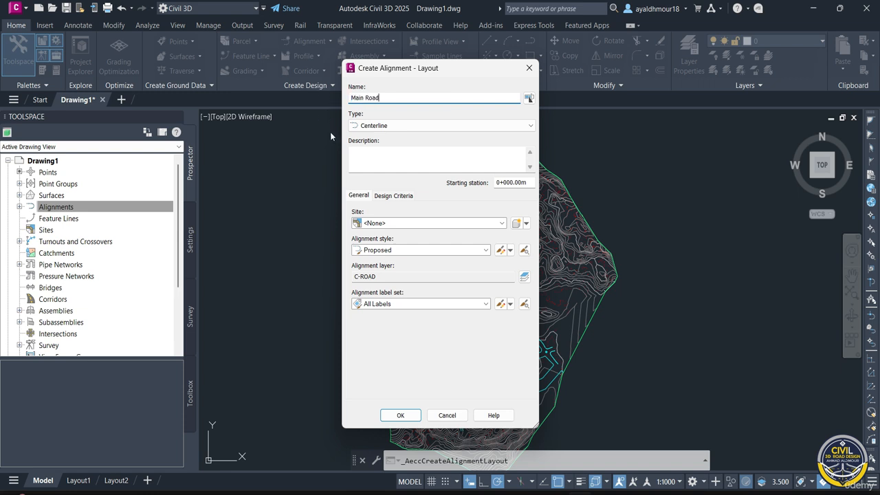
pyautogui.click(359, 126)
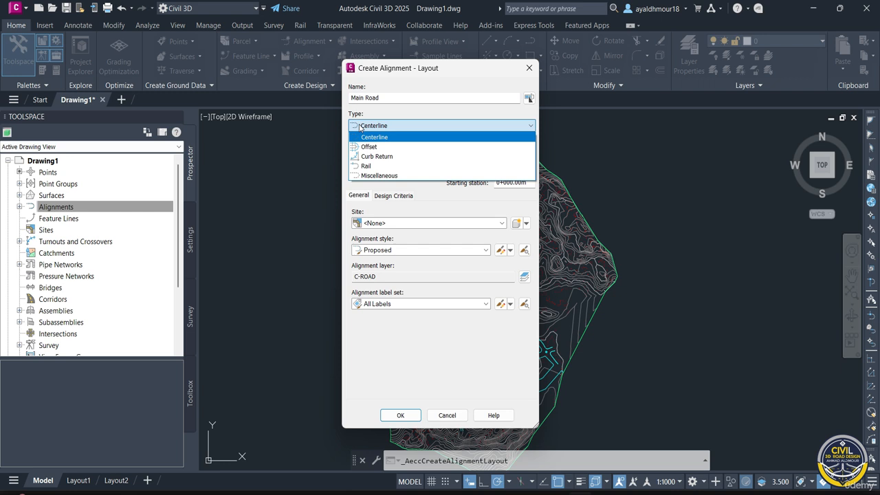
pyautogui.click(362, 136)
pyautogui.click(375, 156)
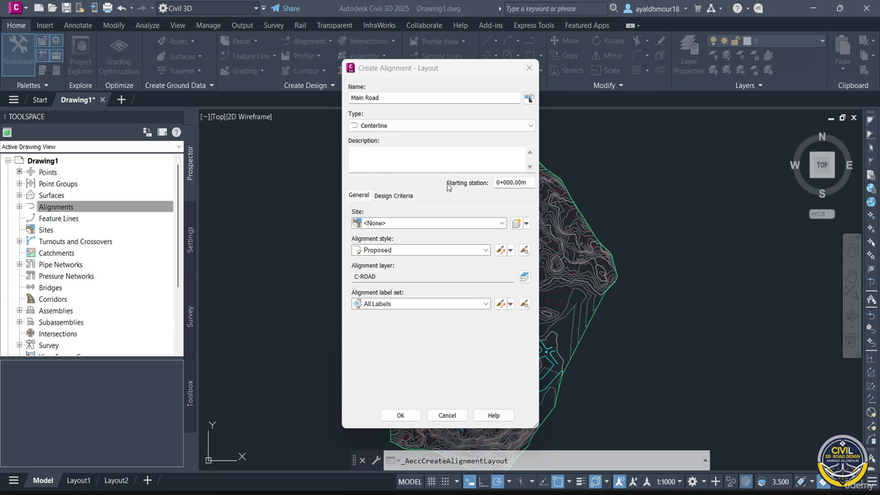
# Step: Check the alignment's starting station, site, style and label set in the general settings
pyautogui.click(510, 182)
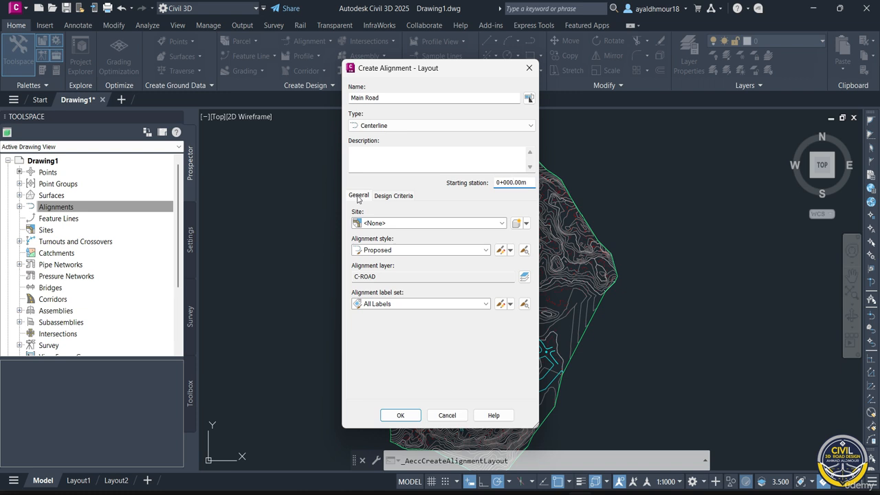
pyautogui.click(380, 225)
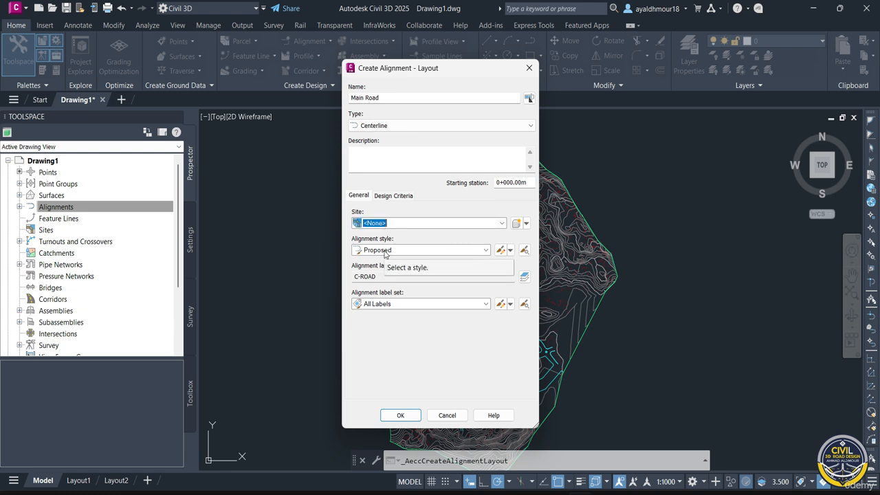
pyautogui.click(385, 252)
pyautogui.click(383, 250)
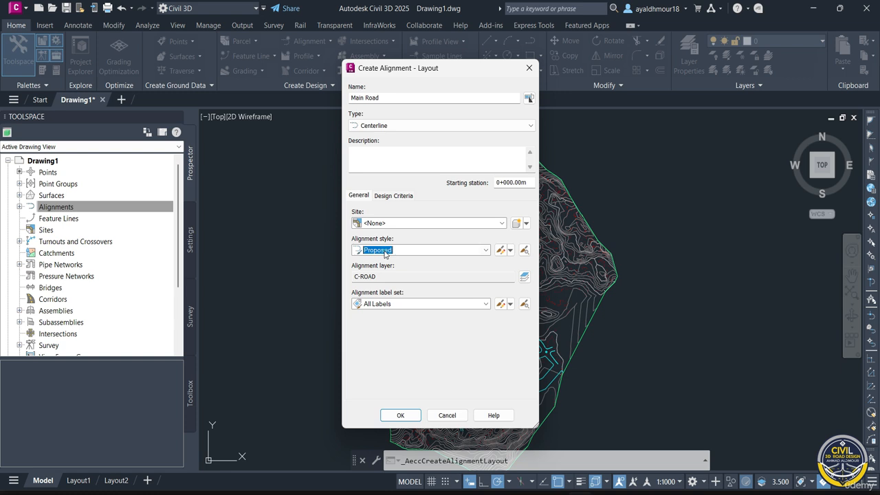
pyautogui.click(390, 304)
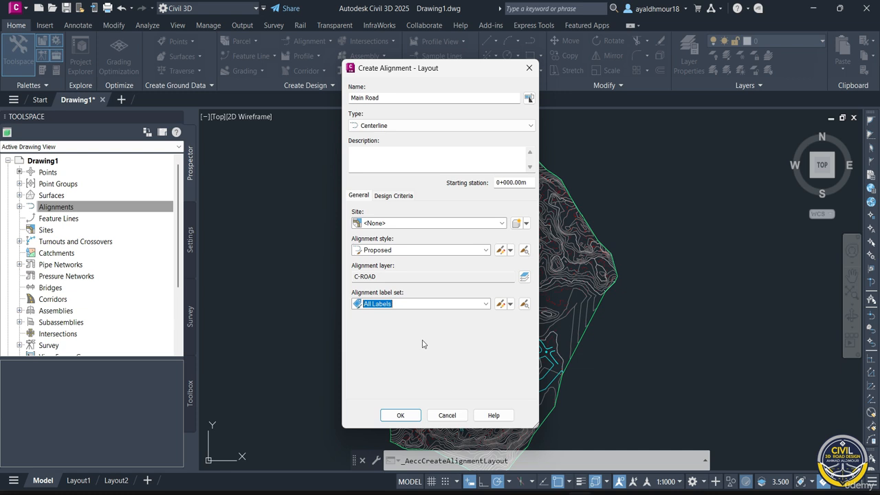
# Step: Set the starting design speed to 50 km/h and enable criteria-based design
pyautogui.click(395, 197)
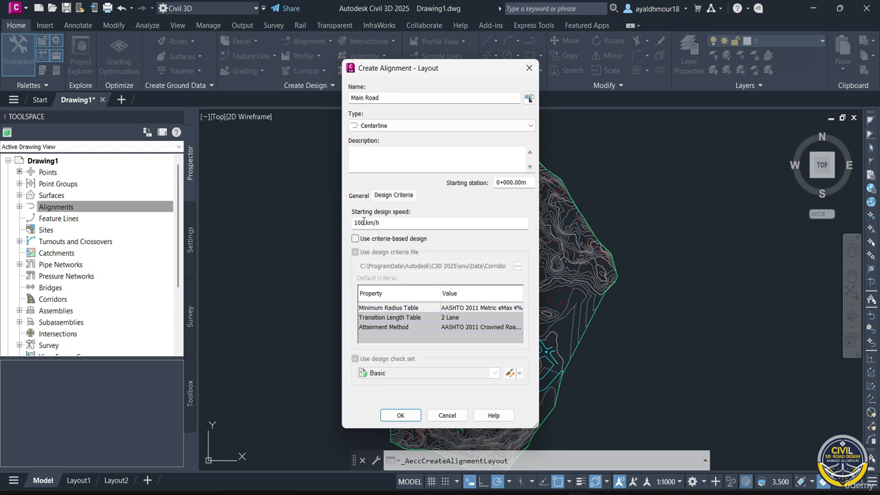
pyautogui.doubleClick(364, 222)
pyautogui.write('50')
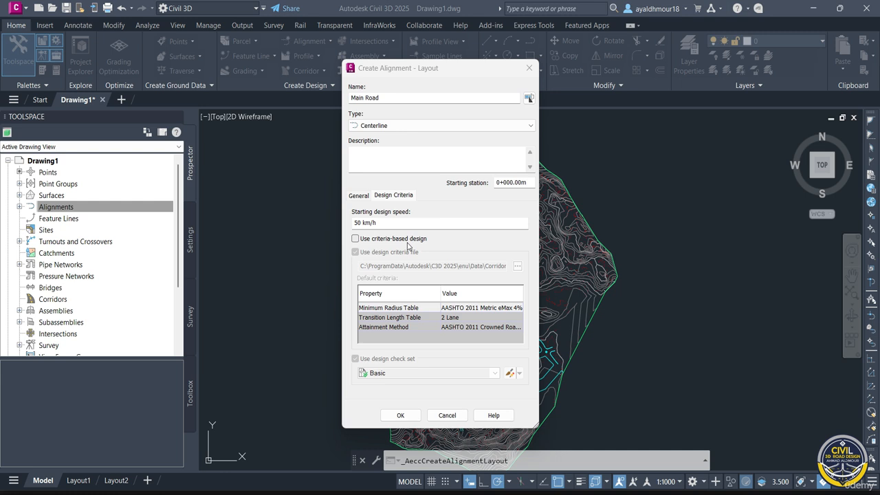
pyautogui.click(355, 239)
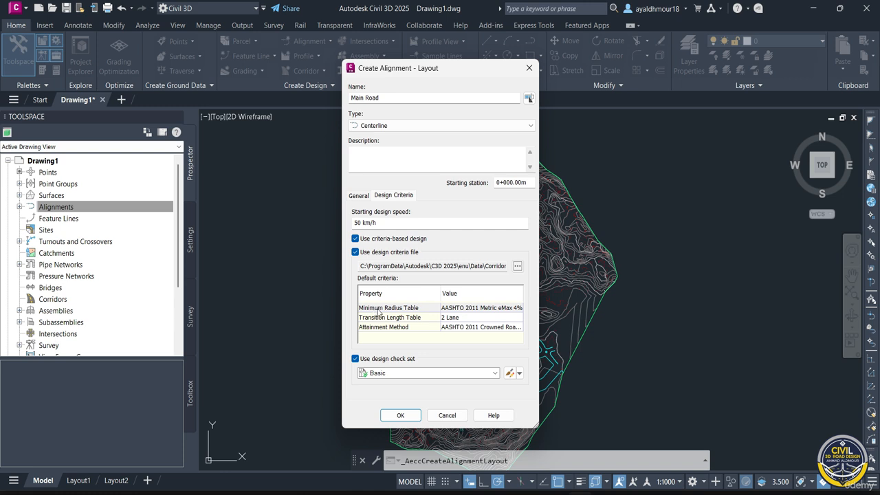
# Step: Review the minimum radius table, keep the transition length table at 2 Lane, and create the alignment
pyautogui.click(477, 309)
pyautogui.click(533, 300)
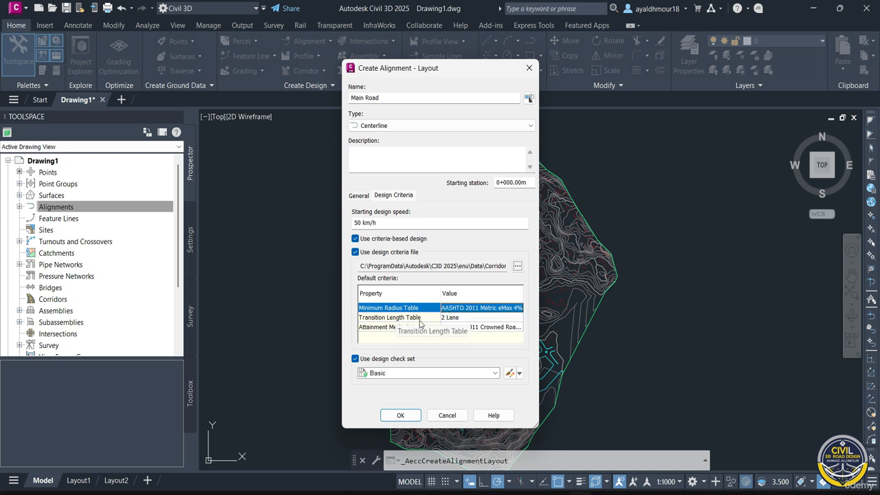
pyautogui.click(454, 320)
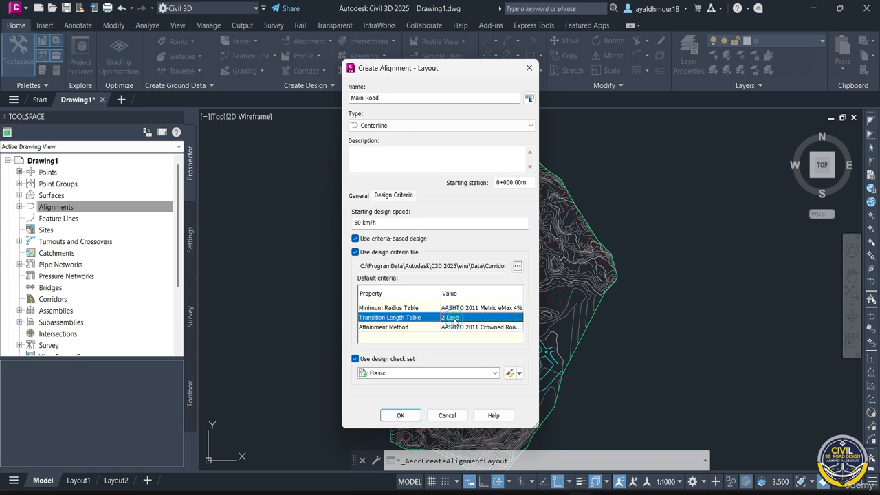
pyautogui.click(454, 320)
pyautogui.click(454, 321)
pyautogui.click(454, 319)
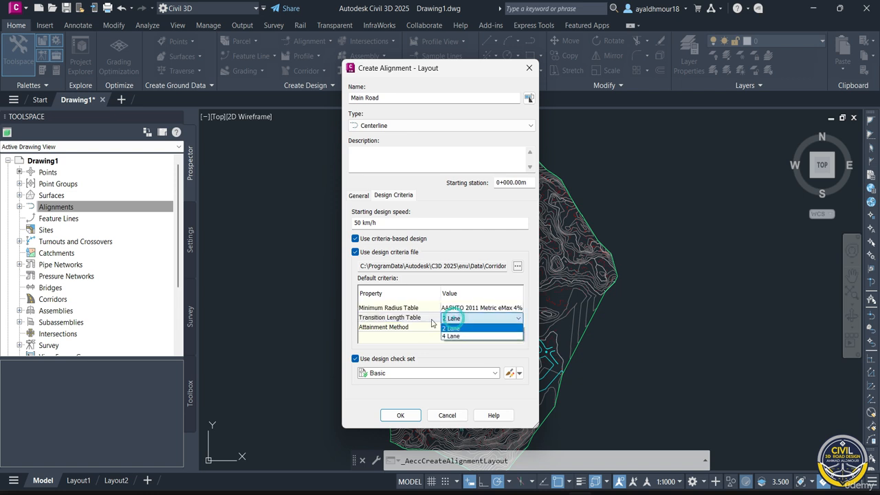
pyautogui.click(390, 347)
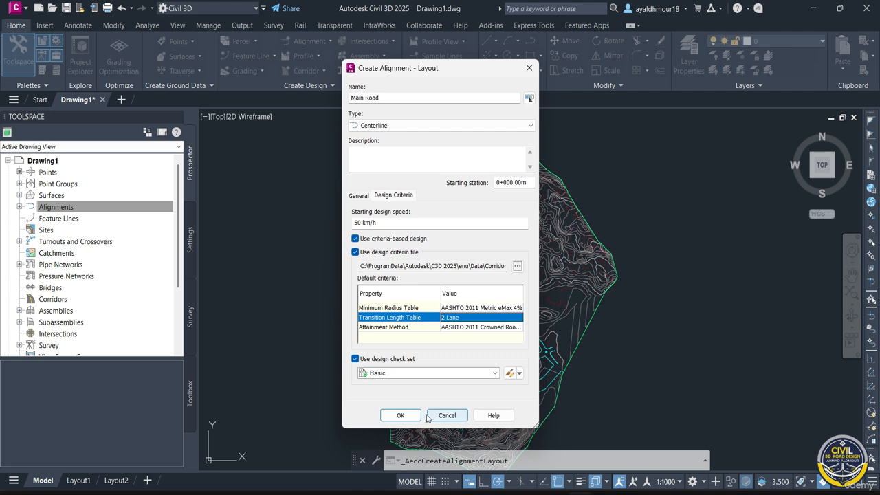
pyautogui.click(399, 415)
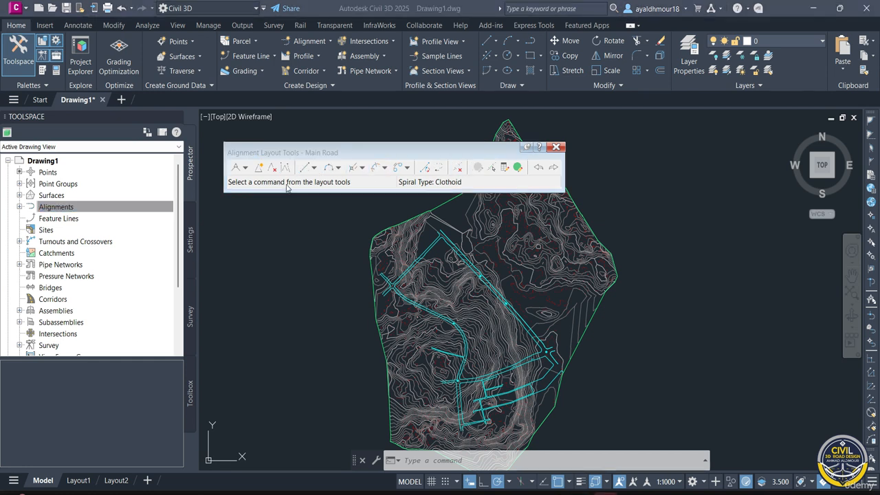
# Step: Activate Tangent-Tangent (No curves) and move the alignment layout tools clear of the road drawing
pyautogui.click(319, 157)
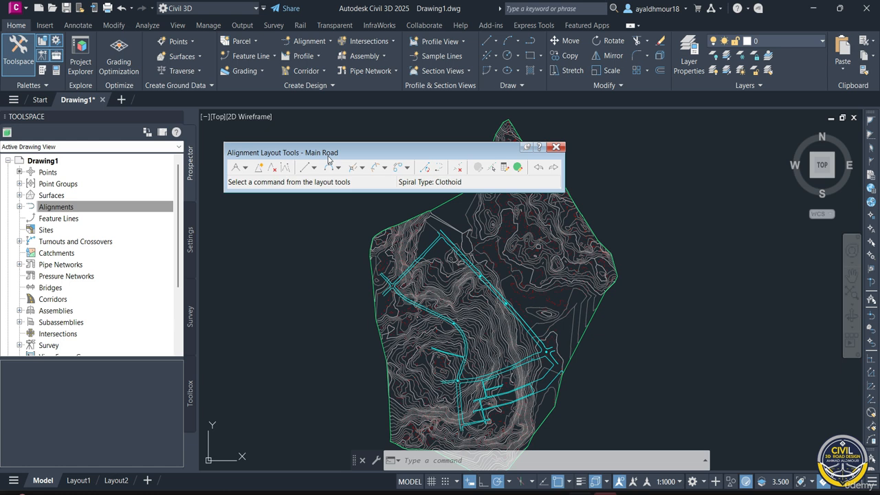
pyautogui.click(245, 169)
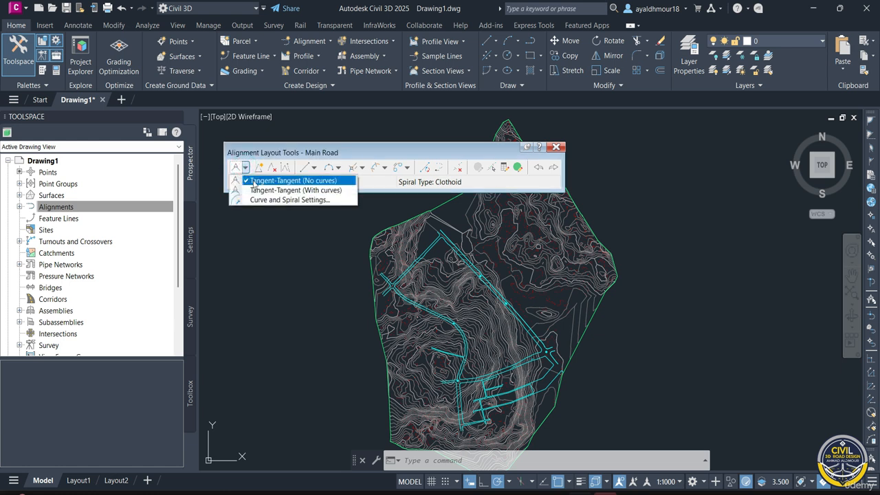
pyautogui.click(254, 181)
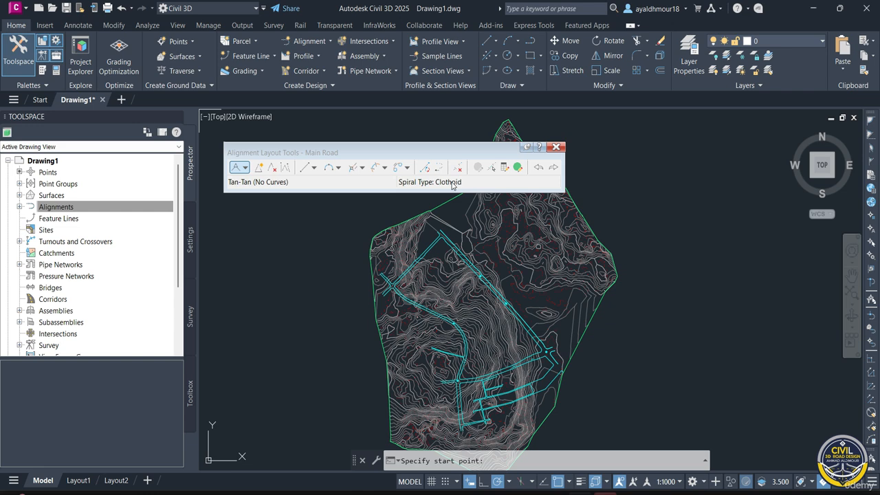
pyautogui.moveTo(413, 152); pyautogui.dragTo(266, 120)
pyautogui.scroll(5, 450, 316)
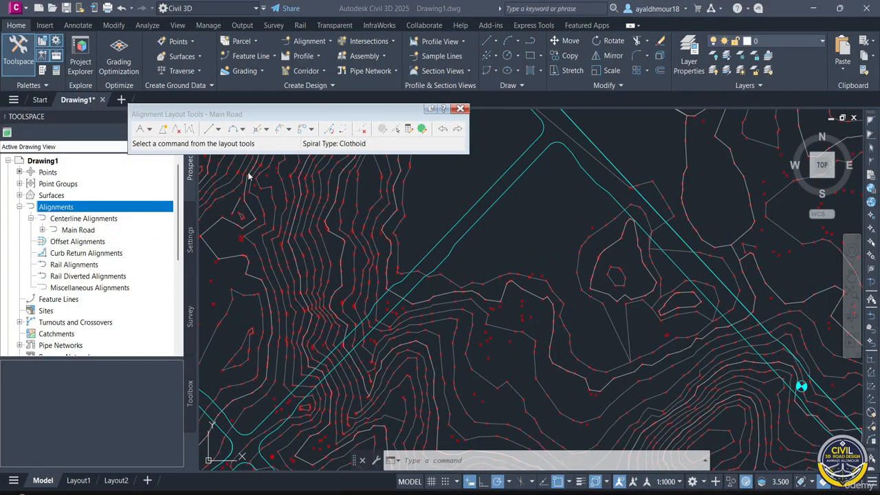
# Step: Draw the first tangent without curves, about 655 m long, between the road edges up to the northern junction corner
pyautogui.click(150, 129)
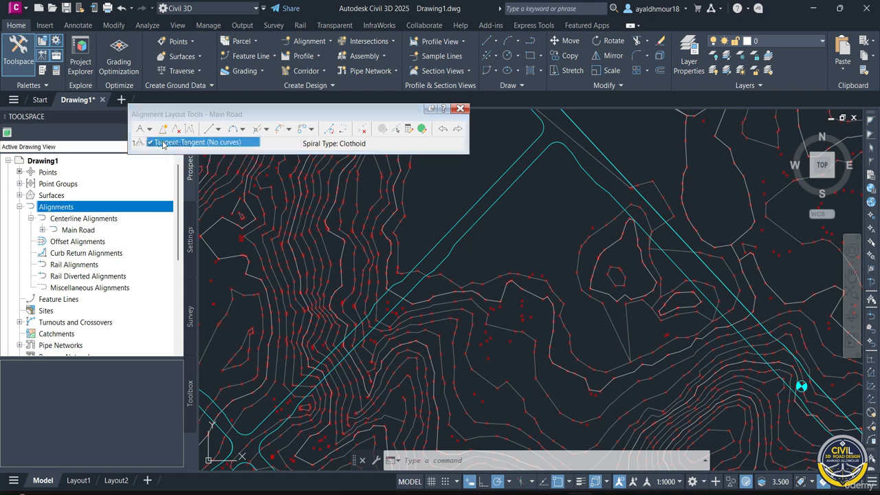
pyautogui.click(164, 142)
pyautogui.scroll(2, 241, 439)
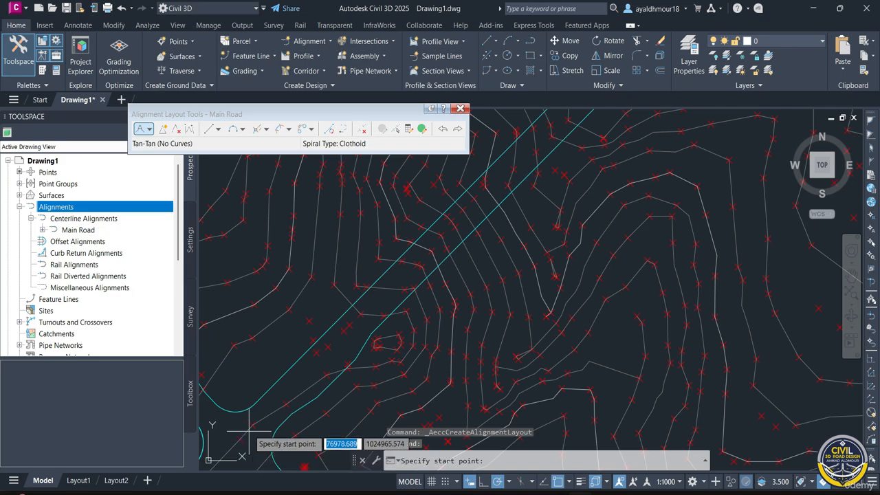
pyautogui.scroll(3, 241, 433)
pyautogui.click(260, 408)
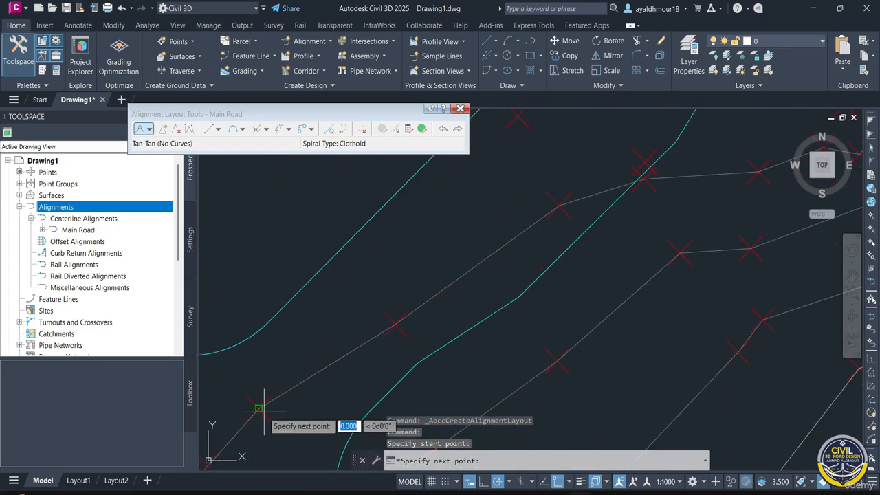
pyautogui.scroll(-9, 266, 407)
pyautogui.scroll(4, 371, 304)
pyautogui.scroll(2, 375, 301)
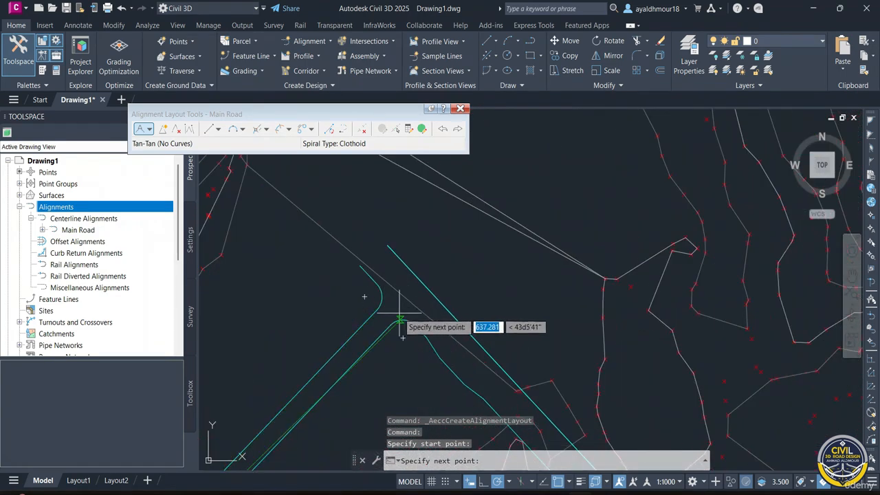
pyautogui.scroll(3, 399, 297)
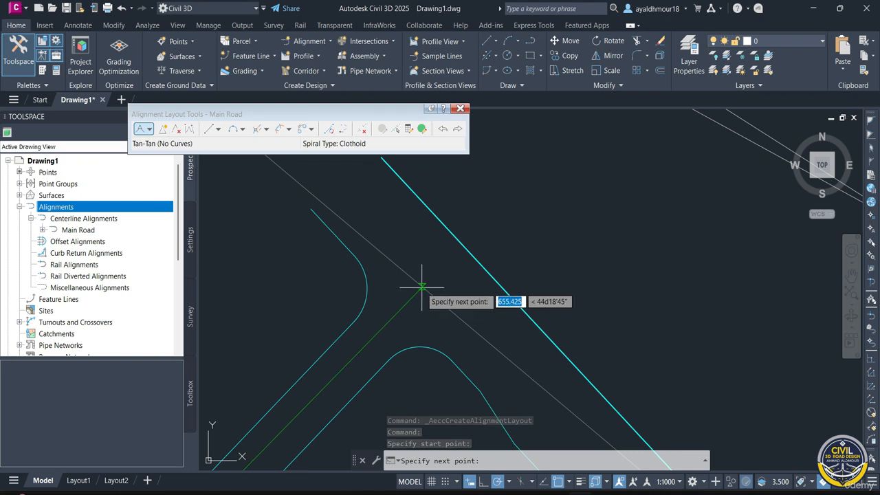
pyautogui.click(421, 288)
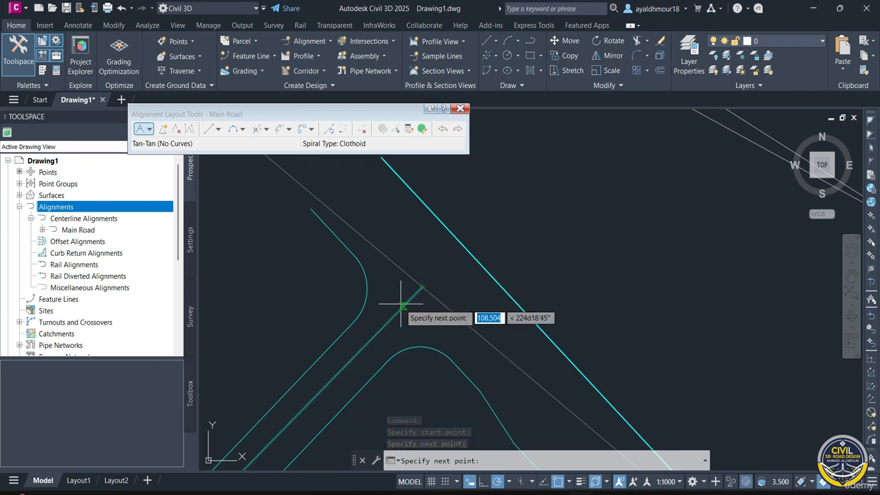
# Step: Add a second tangent from the junction corner southeast between the road edges and finish the alignment layout
pyautogui.scroll(-2, 401, 304)
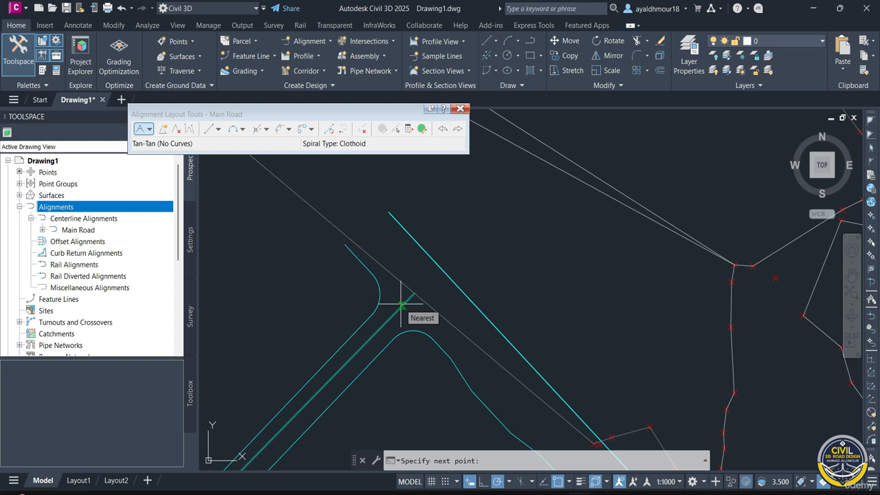
pyautogui.scroll(-5, 401, 305)
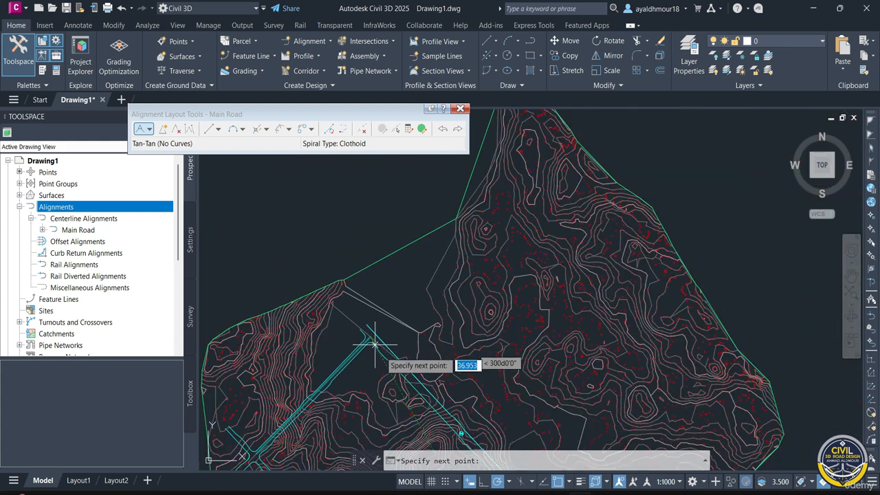
pyautogui.scroll(2, 424, 401)
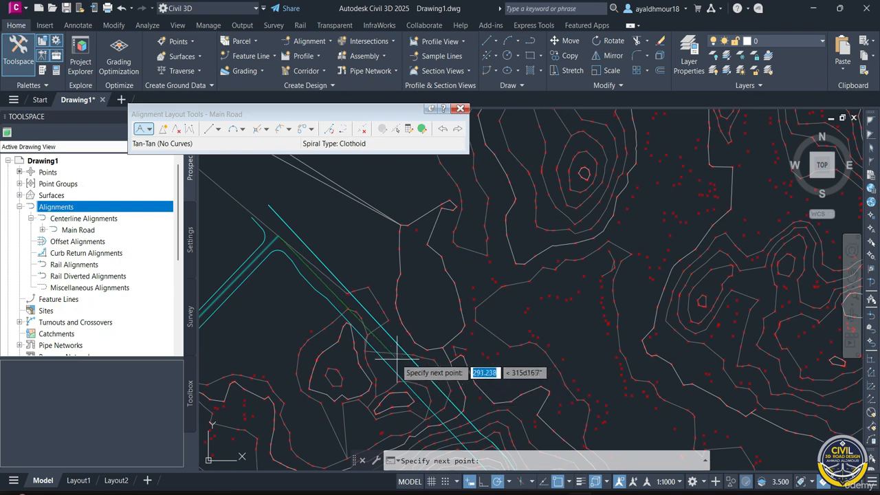
pyautogui.scroll(2, 390, 347)
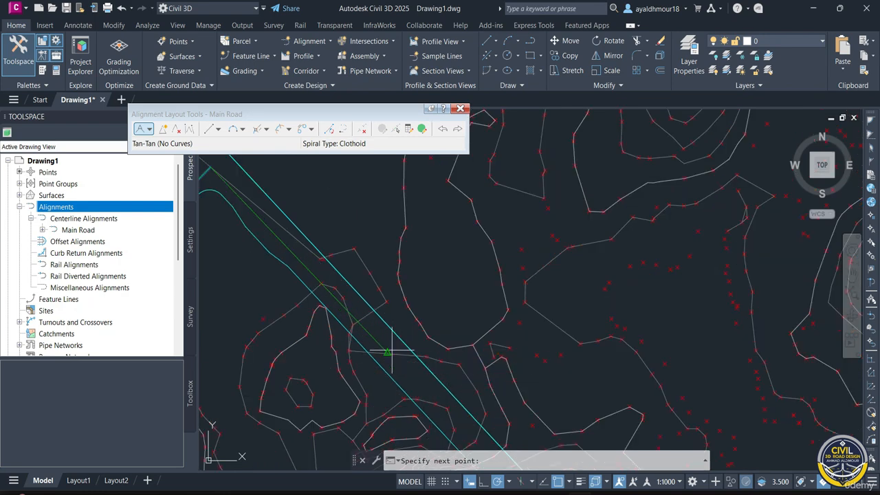
pyautogui.click(388, 352)
pyautogui.press('Return')
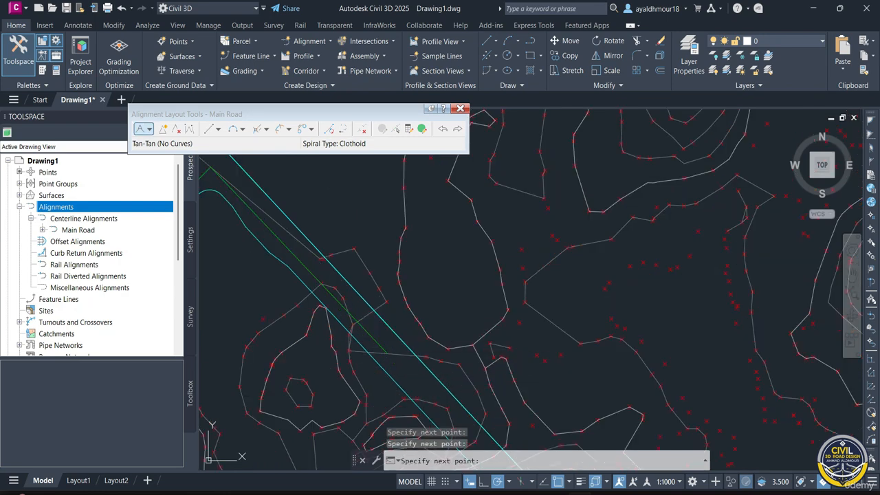
pyautogui.click(334, 208)
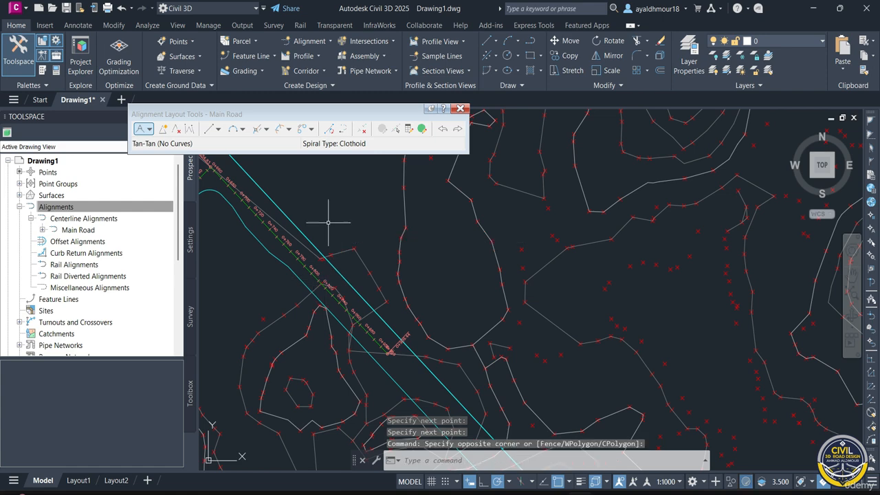
pyautogui.moveTo(326, 220)
pyautogui.mouseDown(button='middle')
pyautogui.moveTo(465, 287)
pyautogui.moveTo(548, 268)
pyautogui.mouseUp(button='middle')
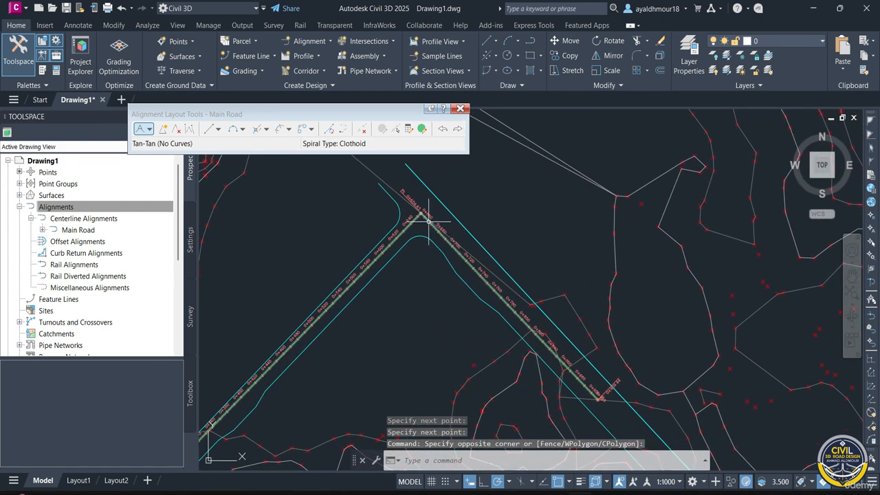
pyautogui.scroll(2, 429, 216)
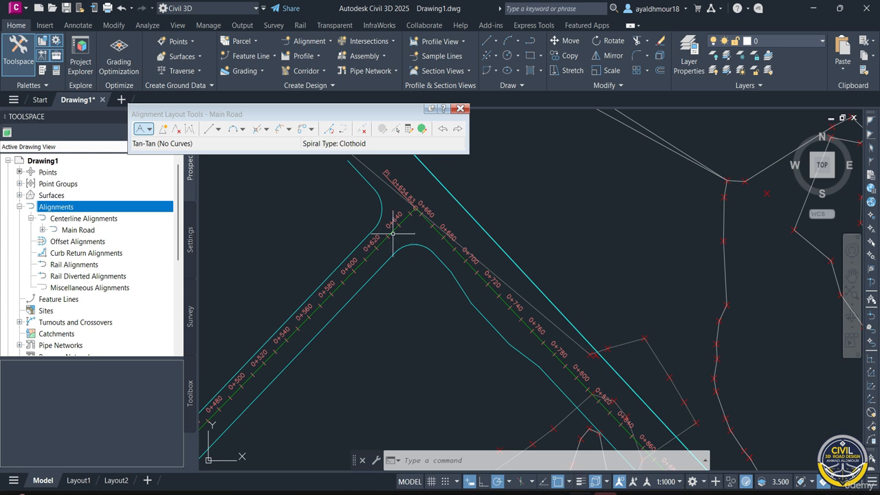
pyautogui.moveTo(390, 234)
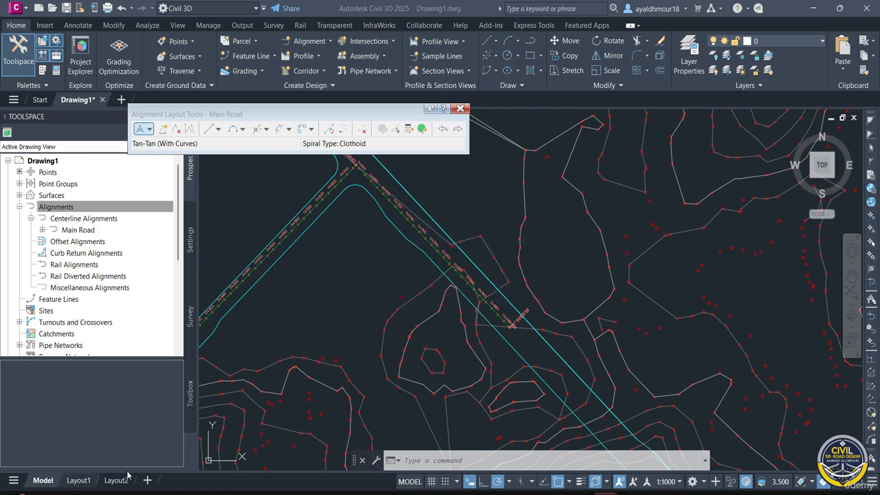
# Step: Activate Tangent-Tangent (With curves) and start the new layout at the southeastern end point of the existing Main Road alignment
pyautogui.click(150, 129)
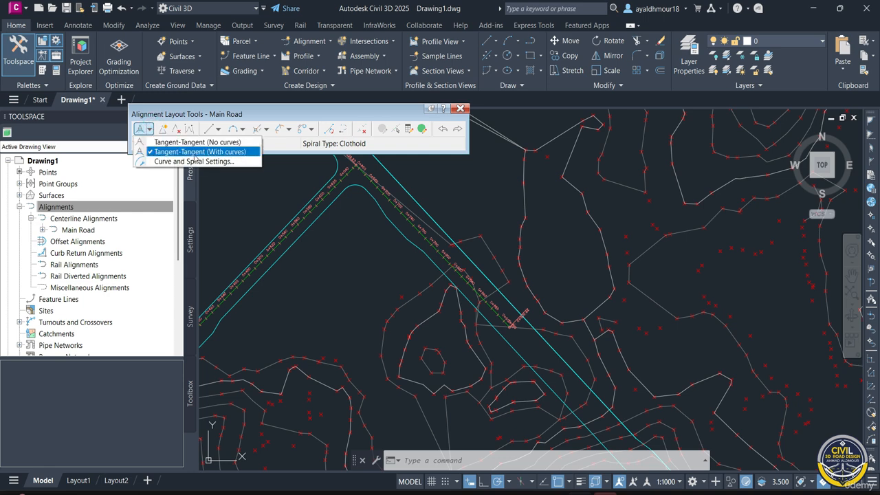
pyautogui.click(201, 154)
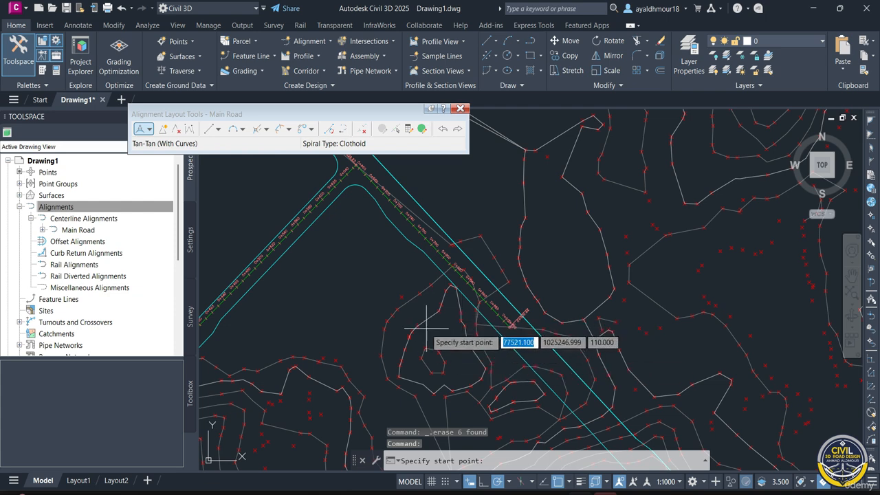
pyautogui.scroll(5, 481, 323)
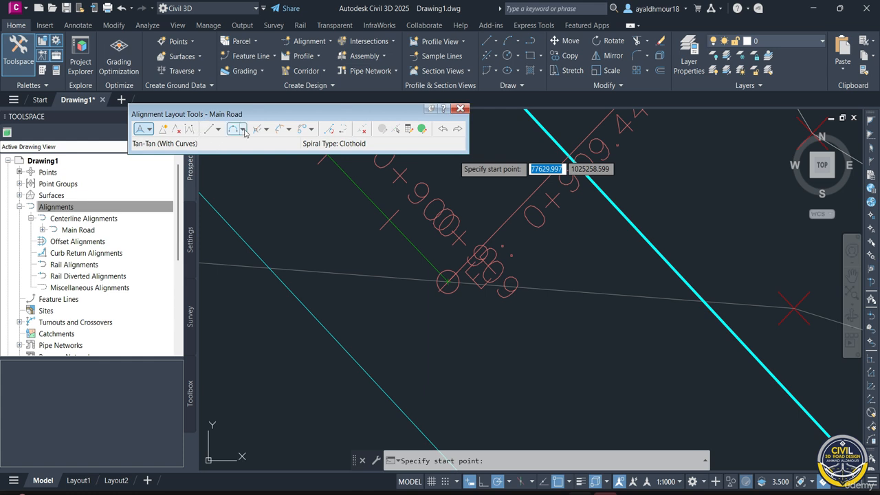
pyautogui.click(444, 279)
# Step: Add a tangent about 300 m long southeast between the road edges, ending where the road bends slightly
pyautogui.scroll(-3, 366, 262)
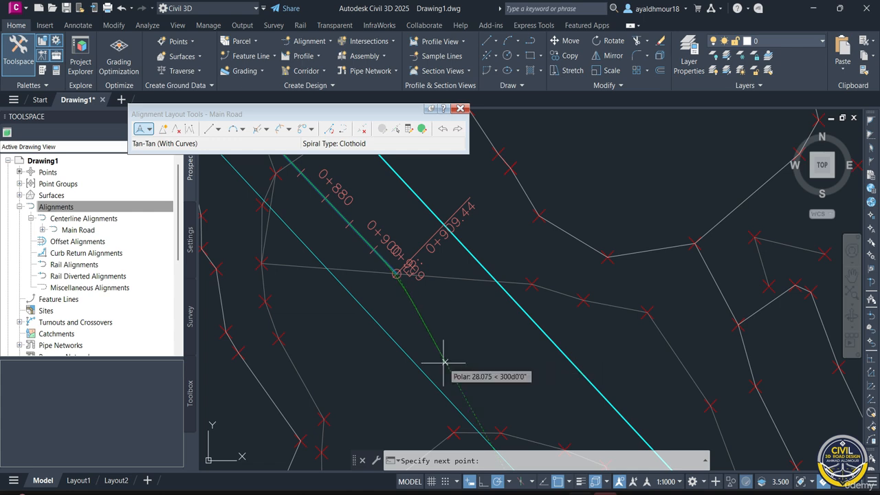
pyautogui.scroll(-4, 388, 320)
pyautogui.scroll(-3, 388, 320)
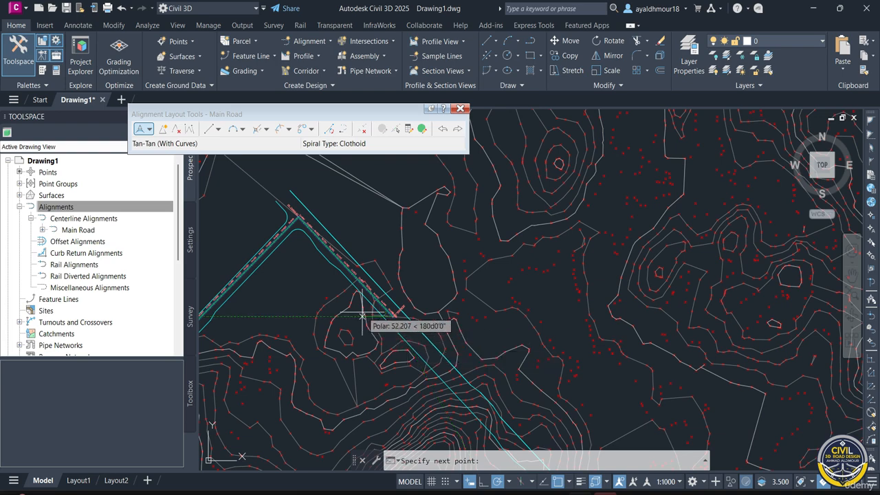
pyautogui.scroll(-2, 363, 308)
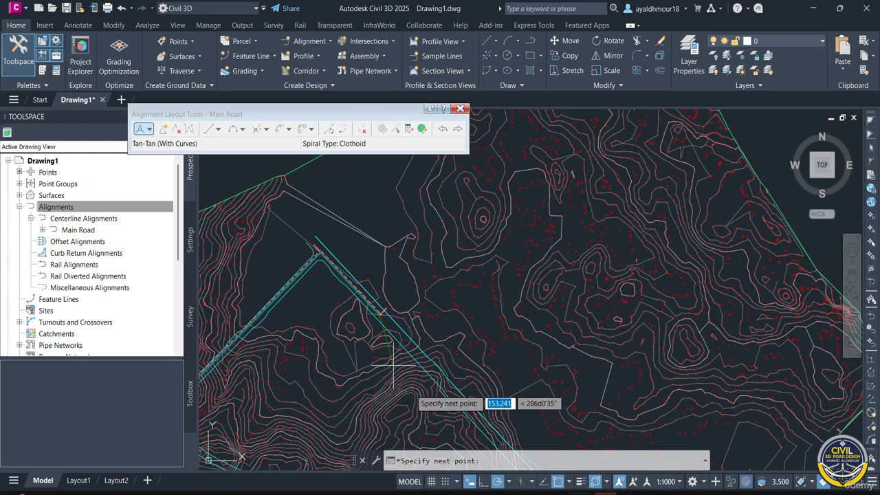
pyautogui.scroll(2, 394, 371)
pyautogui.scroll(2, 437, 385)
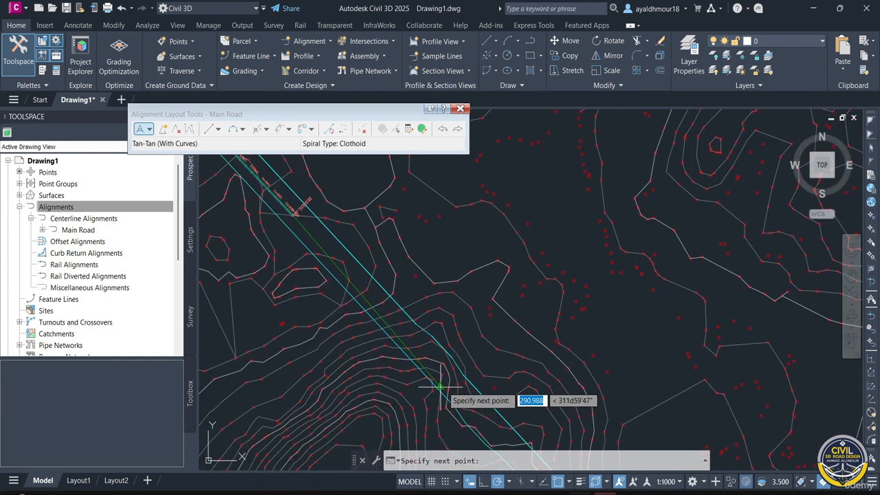
pyautogui.scroll(3, 448, 388)
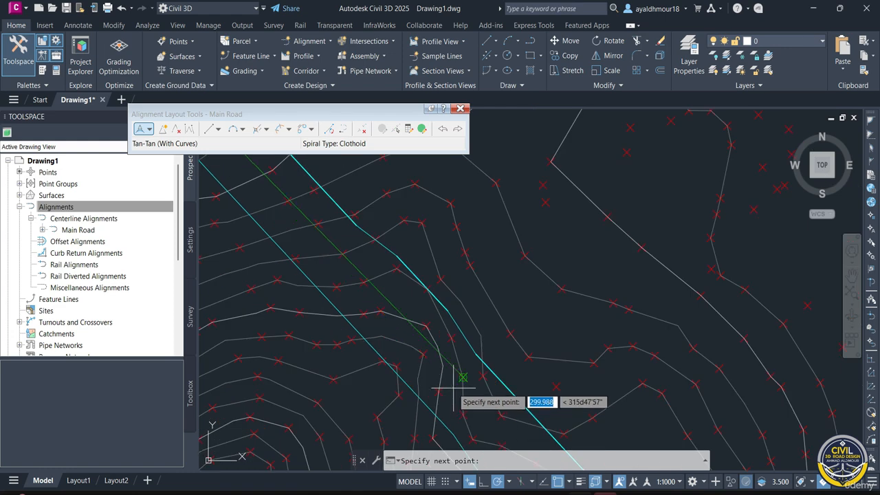
pyautogui.click(454, 390)
# Step: Continue the alignment with a second tangent about 358 m long southeast along the middle of the road
pyautogui.scroll(-4, 424, 390)
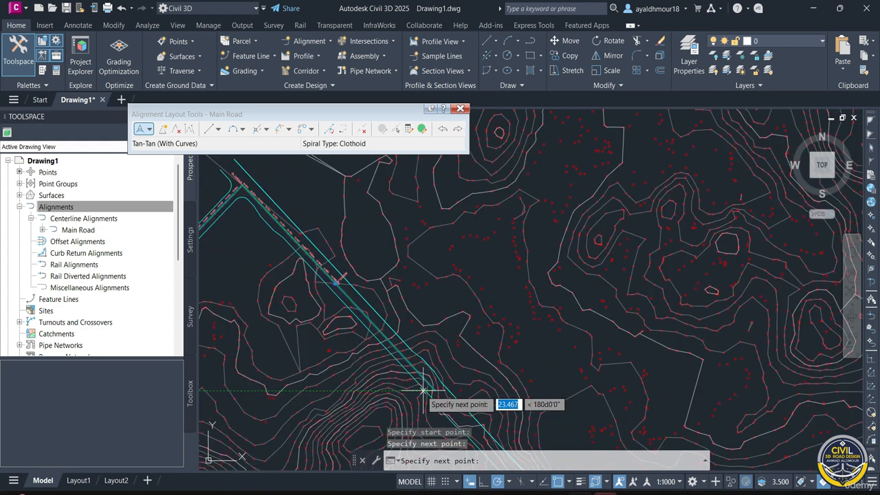
pyautogui.scroll(4, 330, 268)
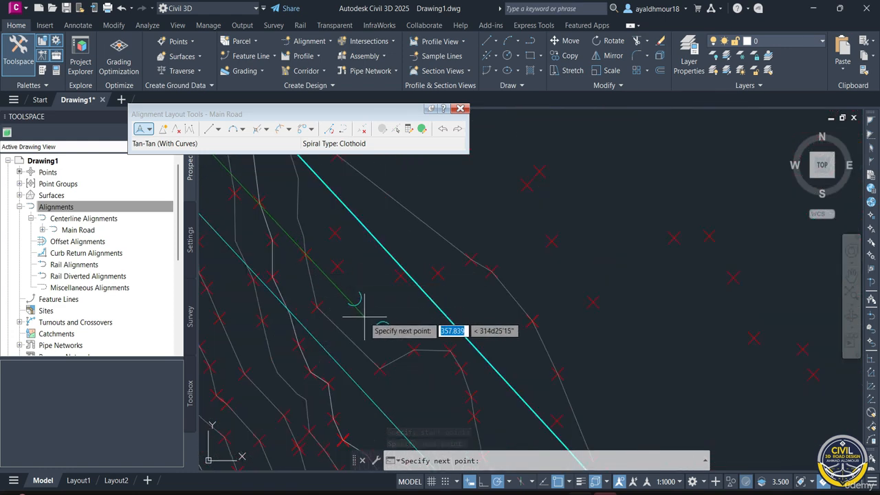
pyautogui.click(364, 319)
# Step: Place the next intersection point farther southeast between the road edges, before the final straight to the southern junction
pyautogui.scroll(-2, 365, 335)
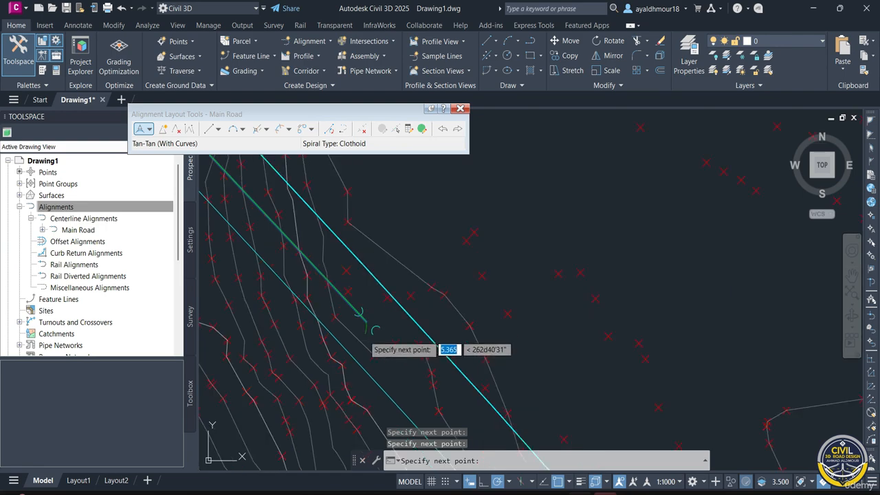
pyautogui.scroll(-8, 375, 354)
pyautogui.scroll(6, 400, 393)
pyautogui.click(397, 397)
# Step: Add a tangent about 320 m long southeast between the road edges into the middle of the southern junction
pyautogui.moveTo(406, 411)
pyautogui.mouseDown(button='middle')
pyautogui.moveTo(371, 320)
pyautogui.moveTo(344, 186)
pyautogui.mouseUp(button='middle')
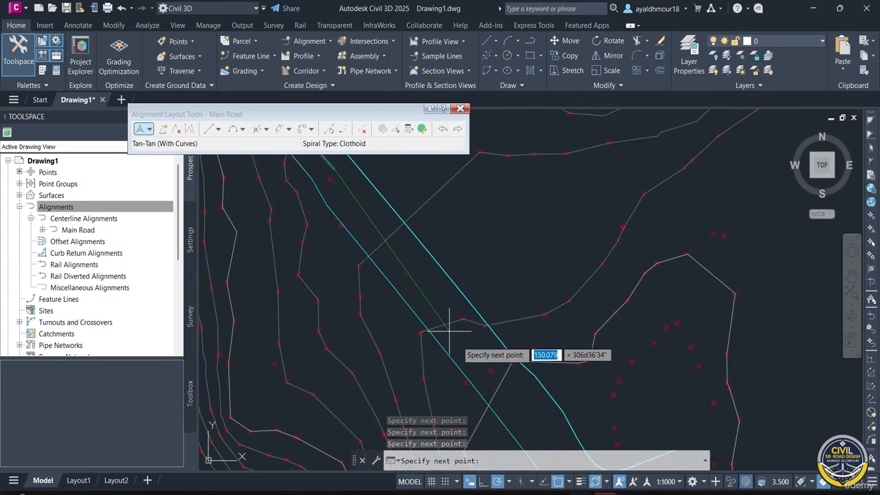
pyautogui.scroll(-2, 530, 428)
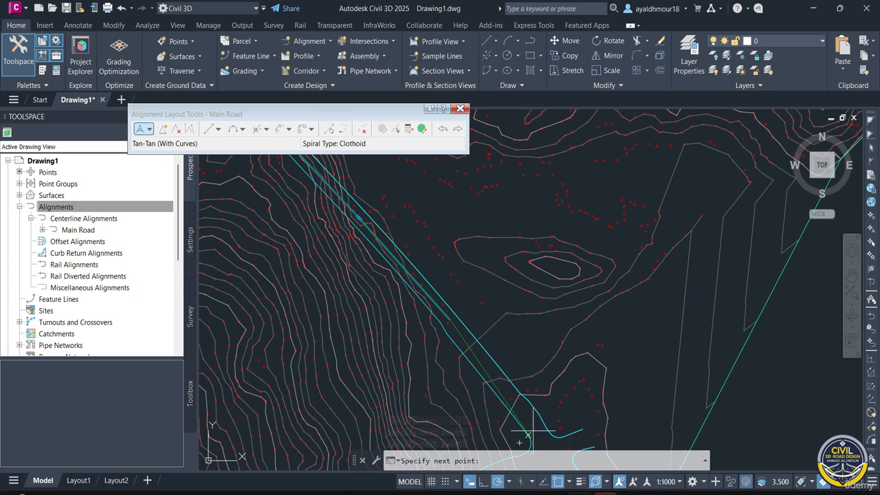
pyautogui.scroll(2, 527, 428)
pyautogui.scroll(1, 490, 323)
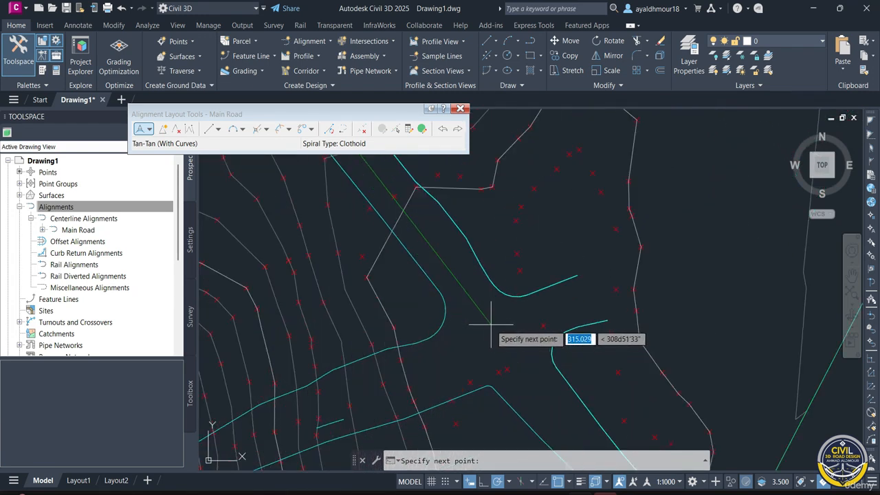
pyautogui.click(493, 333)
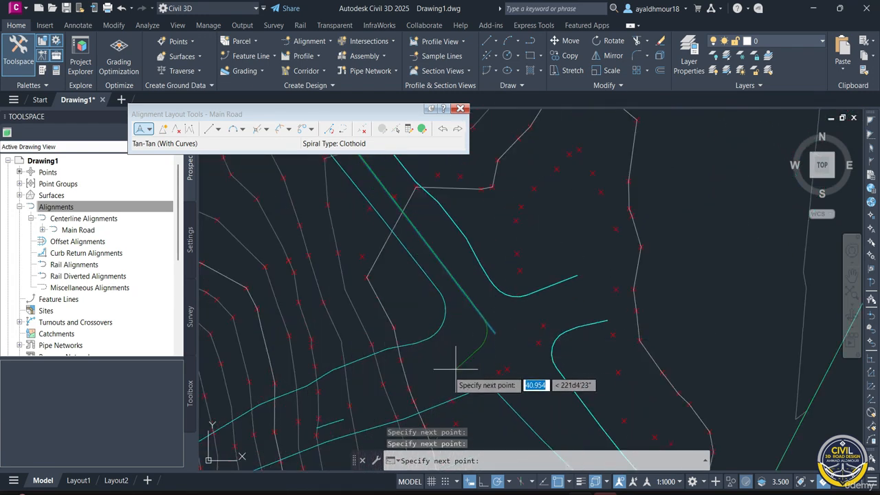
# Step: Turn southwest at the junction with a short tangent and one about 150 m long along the side road, and finish the layout
pyautogui.scroll(-1, 441, 372)
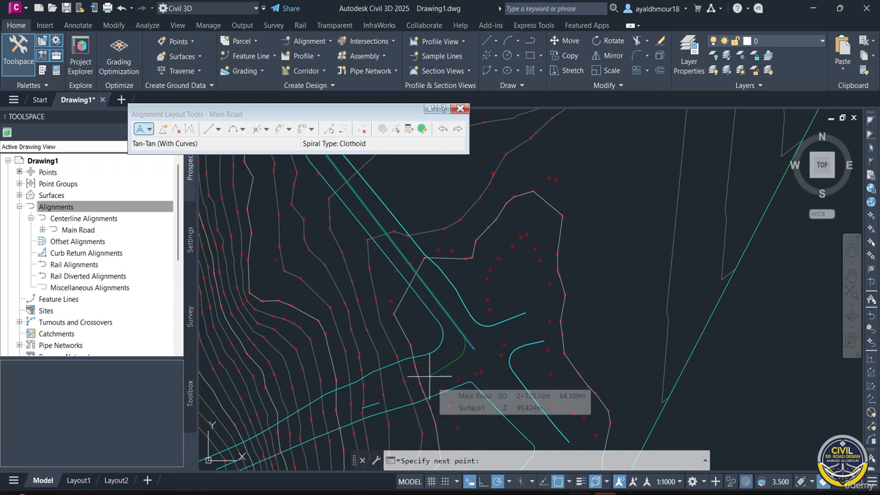
pyautogui.click(430, 377)
pyautogui.scroll(4, 344, 413)
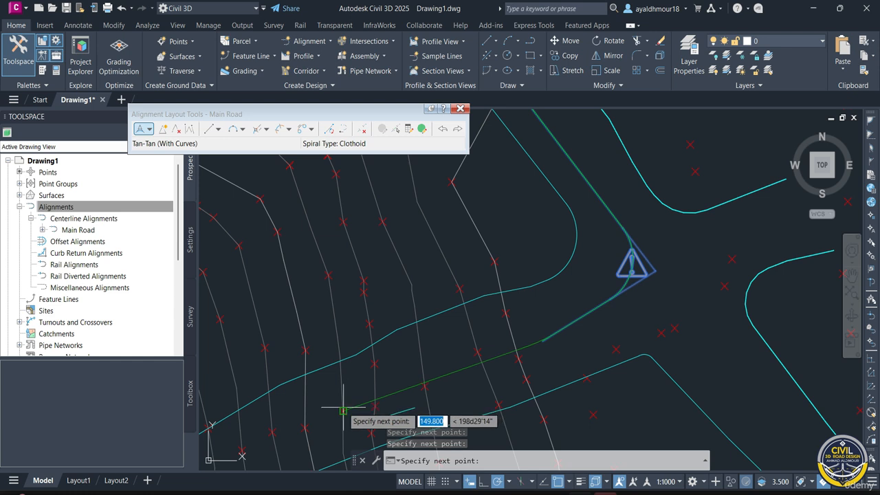
pyautogui.click(343, 410)
pyautogui.rightClick(343, 410)
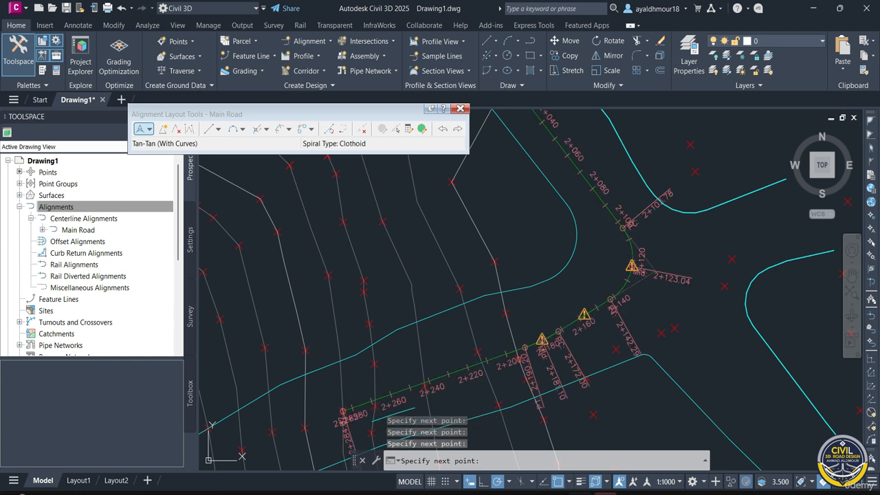